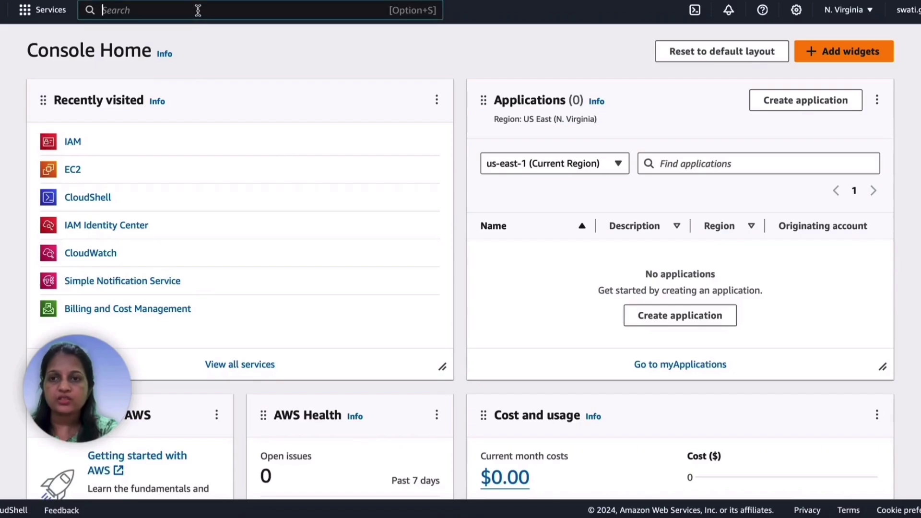
- Find the IAM service and open its list of users
{"action": "type", "text": "iam"}
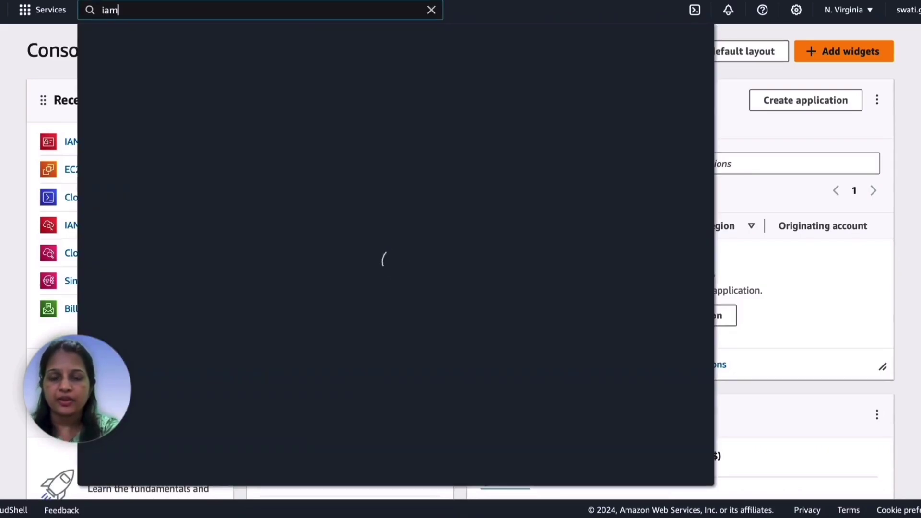
{"action": "left_click", "coordinate": [299, 122]}
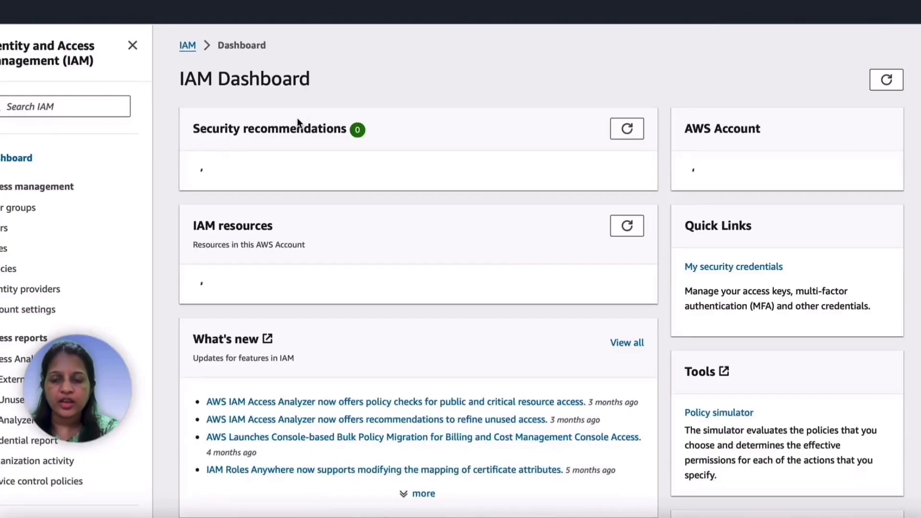
{"action": "left_click", "coordinate": [1, 231]}
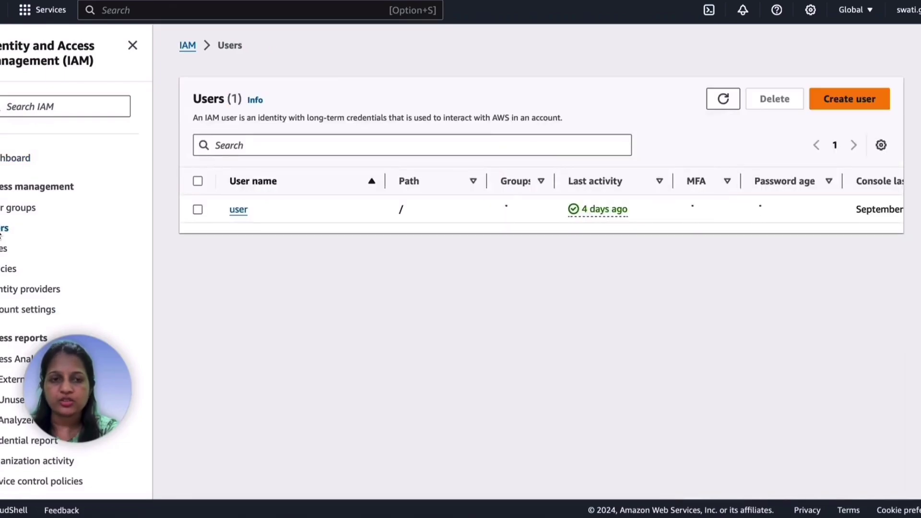
- Start creating an IAM user named admin01 without console access and continue to the permissions
{"action": "left_click", "coordinate": [848, 102]}
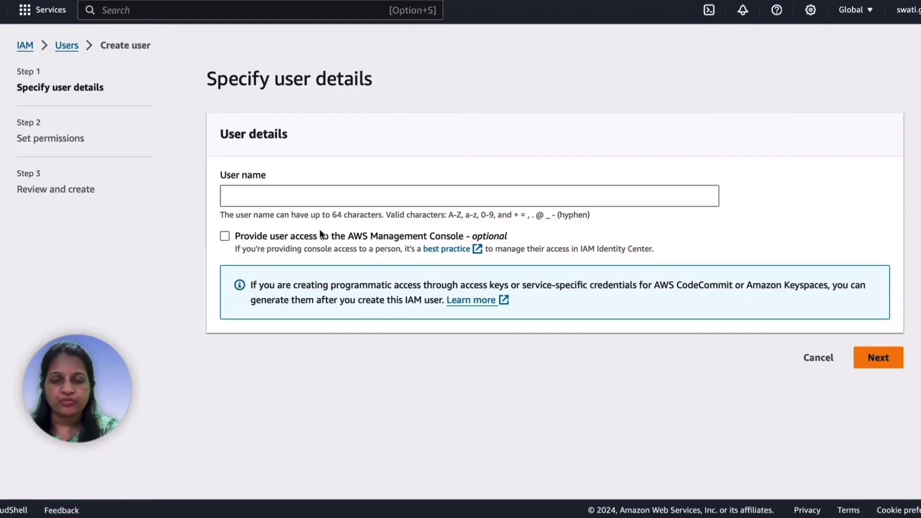
{"action": "left_click", "coordinate": [319, 196]}
{"action": "type", "text": "admin"}
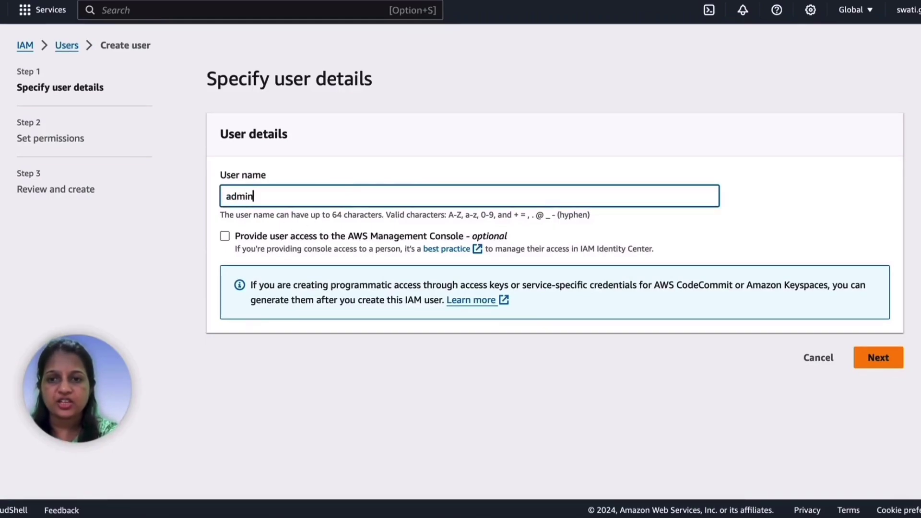
{"action": "type", "text": "01"}
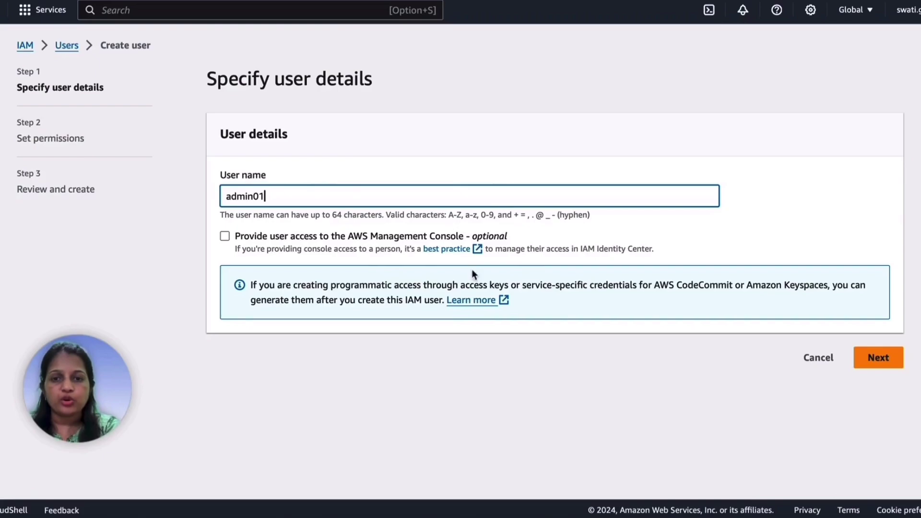
{"action": "left_click", "coordinate": [873, 357]}
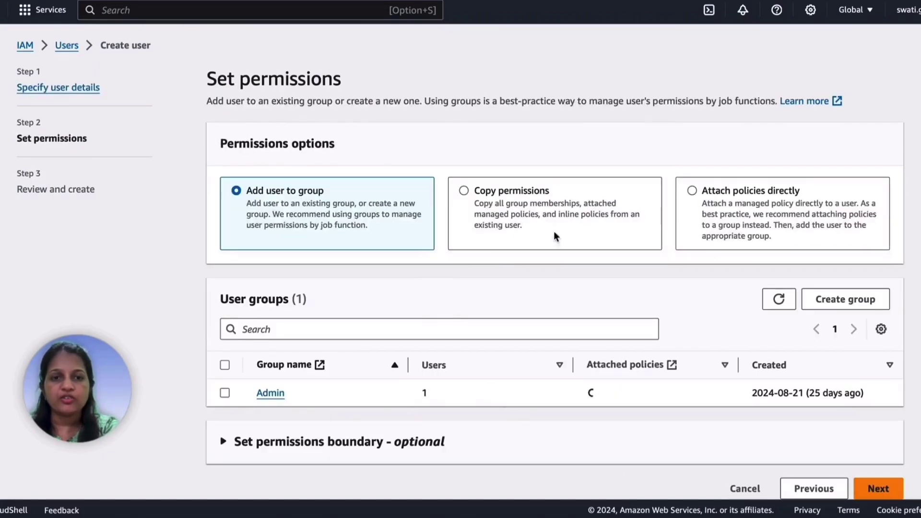
- Attach the AdministratorAccess policy directly to the new user and create the user
{"action": "left_click", "coordinate": [692, 191]}
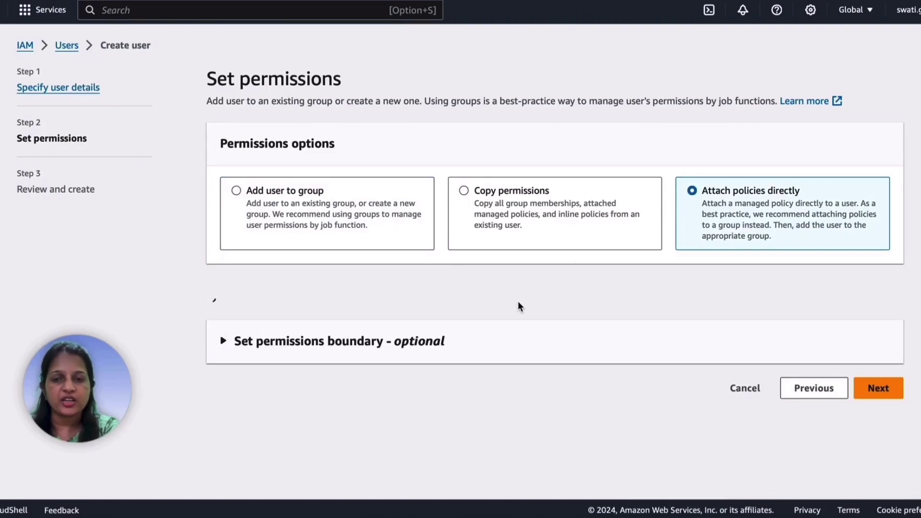
{"action": "scroll", "coordinate": [518, 303], "scroll_direction": "down", "scroll_amount": 3}
{"action": "scroll", "coordinate": [517, 301], "scroll_direction": "down", "scroll_amount": 2}
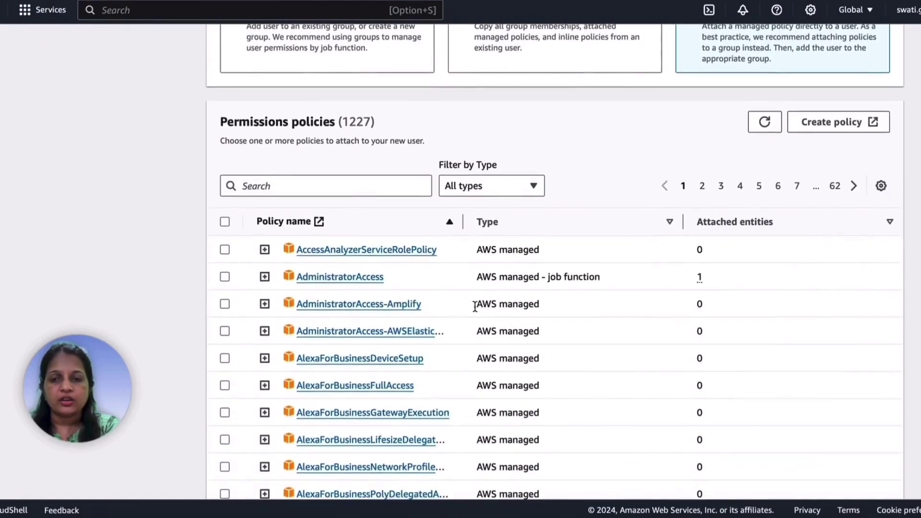
{"action": "left_click", "coordinate": [225, 277]}
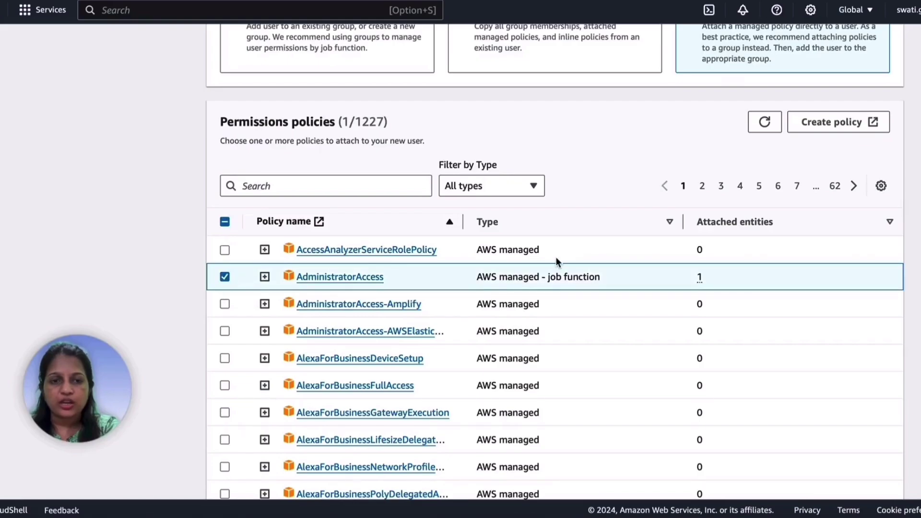
{"action": "scroll", "coordinate": [557, 257], "scroll_direction": "down", "scroll_amount": 8}
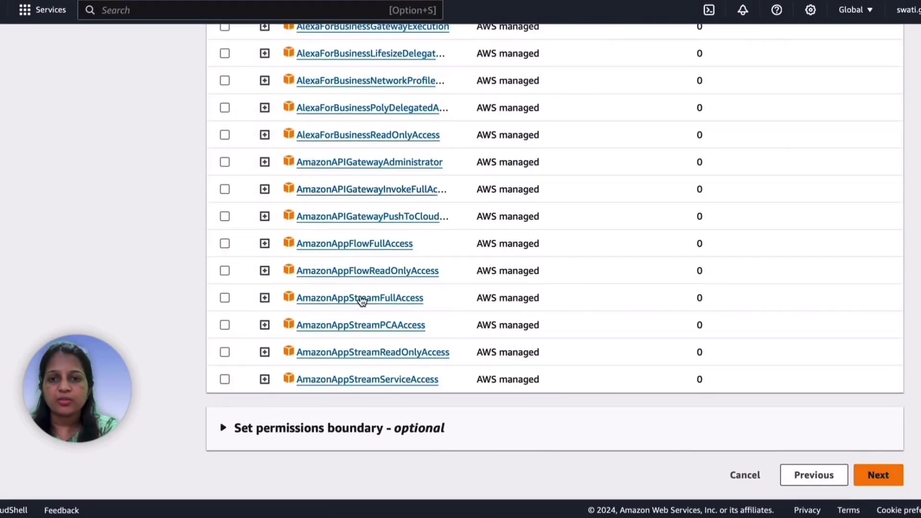
{"action": "scroll", "coordinate": [372, 352], "scroll_direction": "up", "scroll_amount": 6}
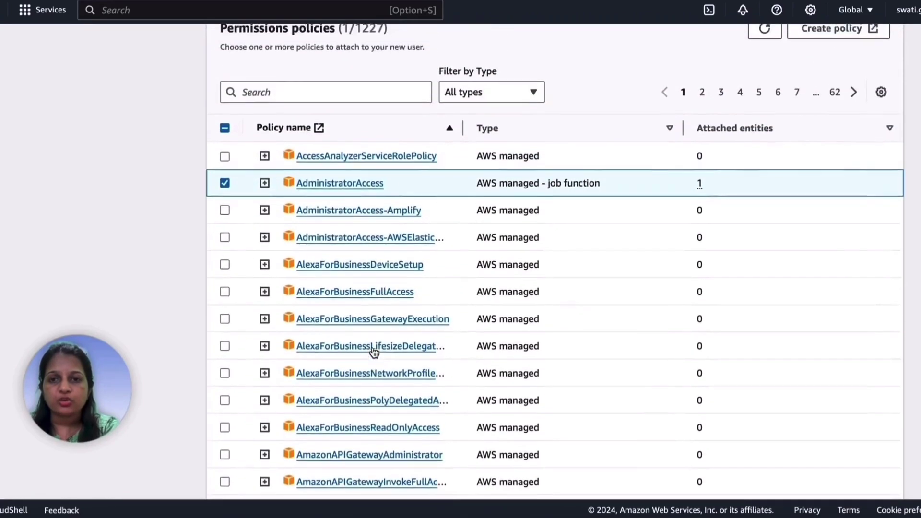
{"action": "left_click", "coordinate": [459, 97]}
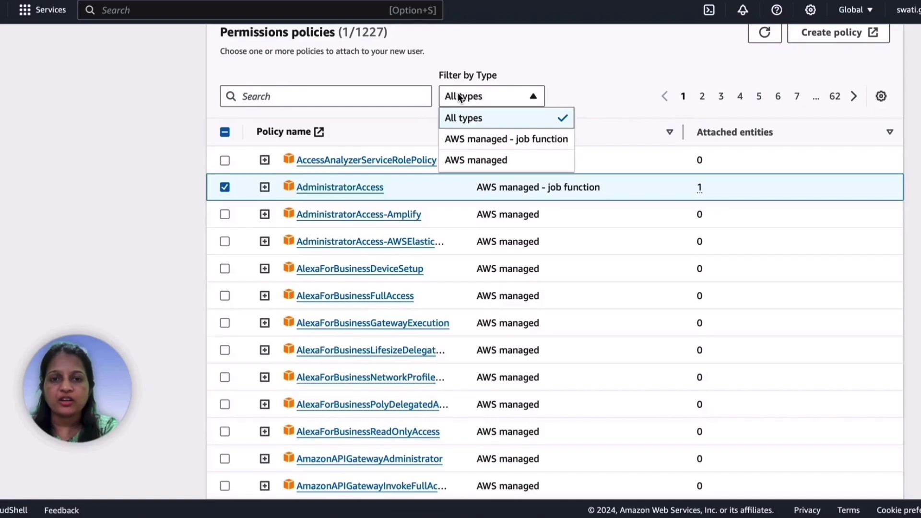
{"action": "left_click", "coordinate": [458, 97]}
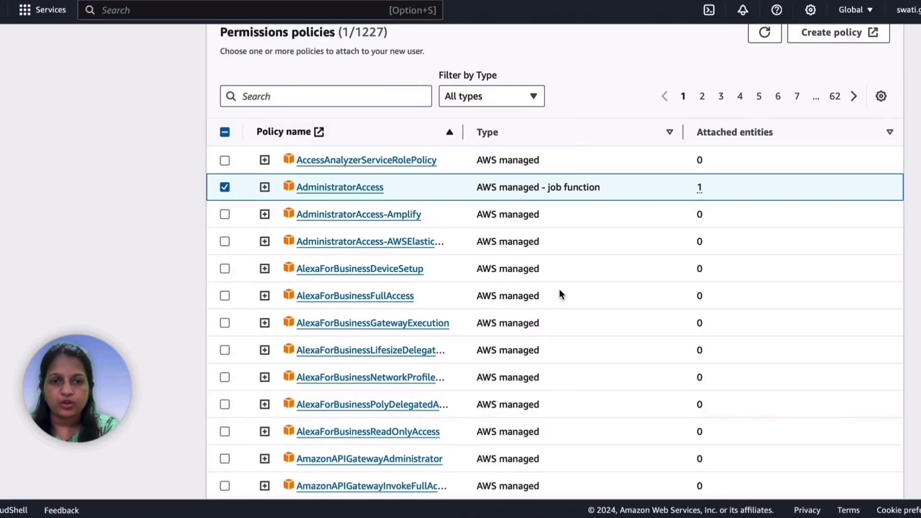
{"action": "scroll", "coordinate": [560, 290], "scroll_direction": "down", "scroll_amount": 6}
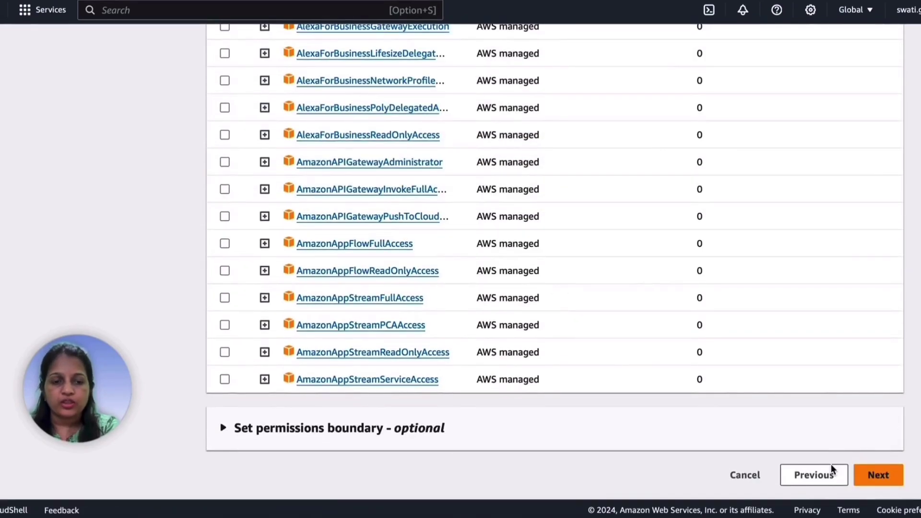
{"action": "left_click", "coordinate": [882, 476]}
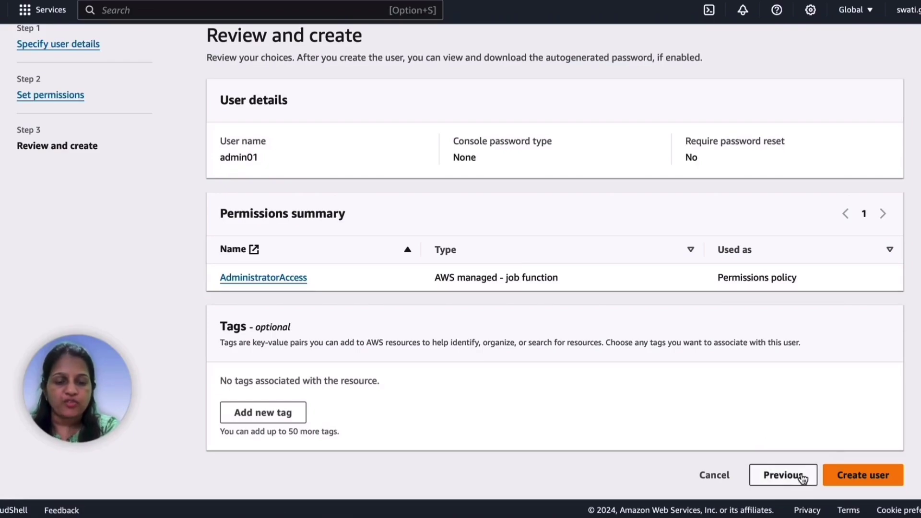
{"action": "left_click", "coordinate": [842, 480]}
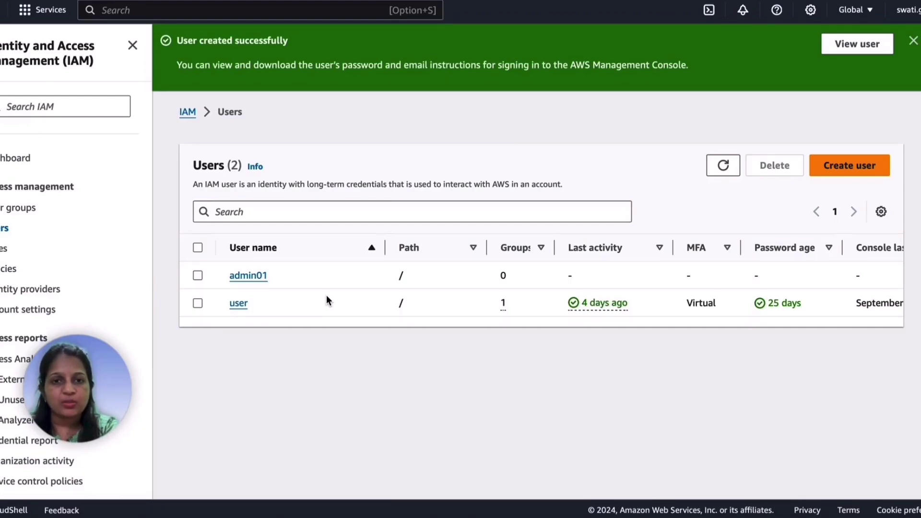
- Open the security credentials of the user admin01 and go to the access keys section
{"action": "left_click", "coordinate": [246, 281]}
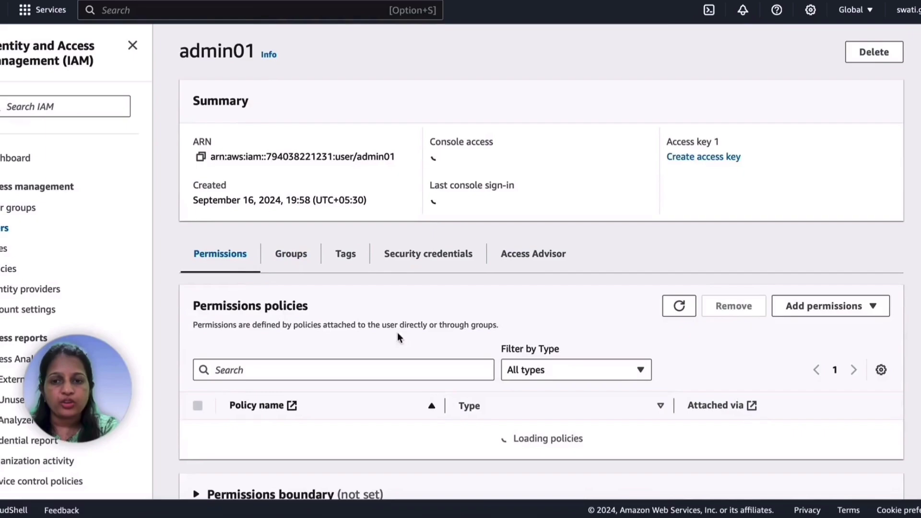
{"action": "scroll", "coordinate": [358, 392], "scroll_direction": "down", "scroll_amount": 2}
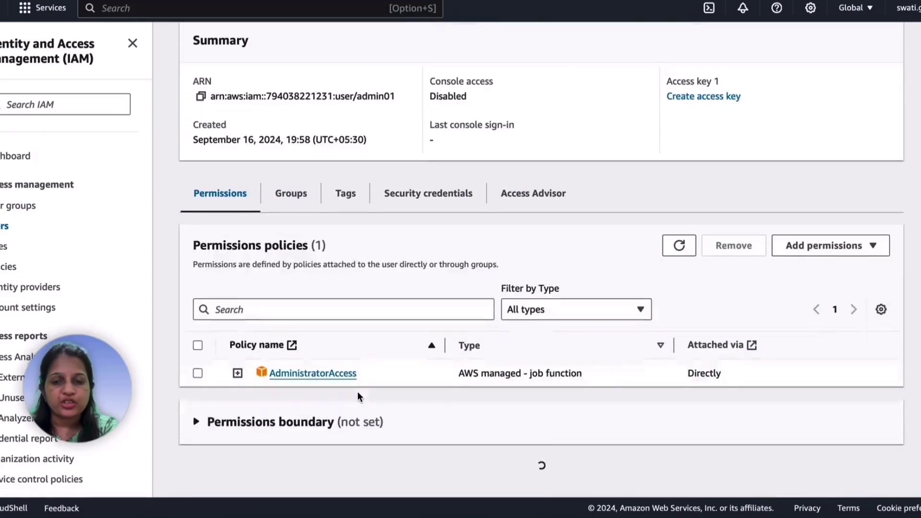
{"action": "scroll", "coordinate": [358, 392], "scroll_direction": "up", "scroll_amount": 2}
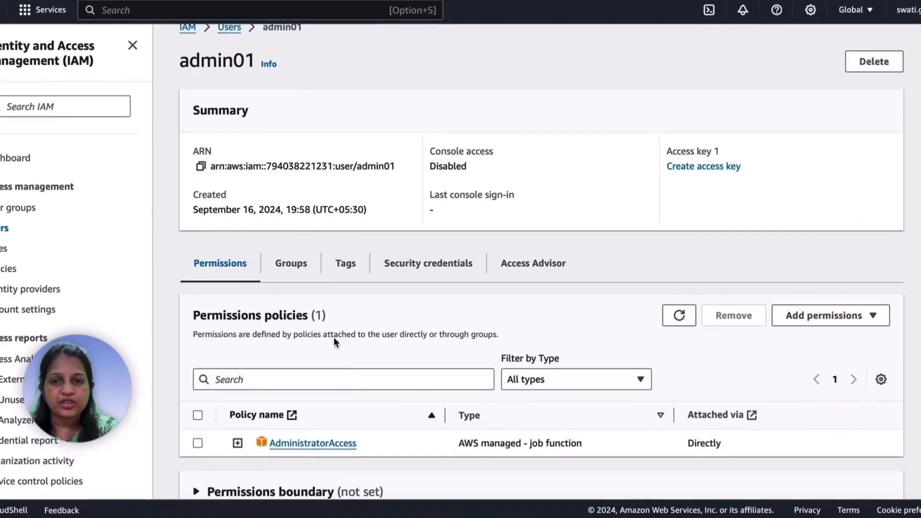
{"action": "left_click", "coordinate": [440, 267]}
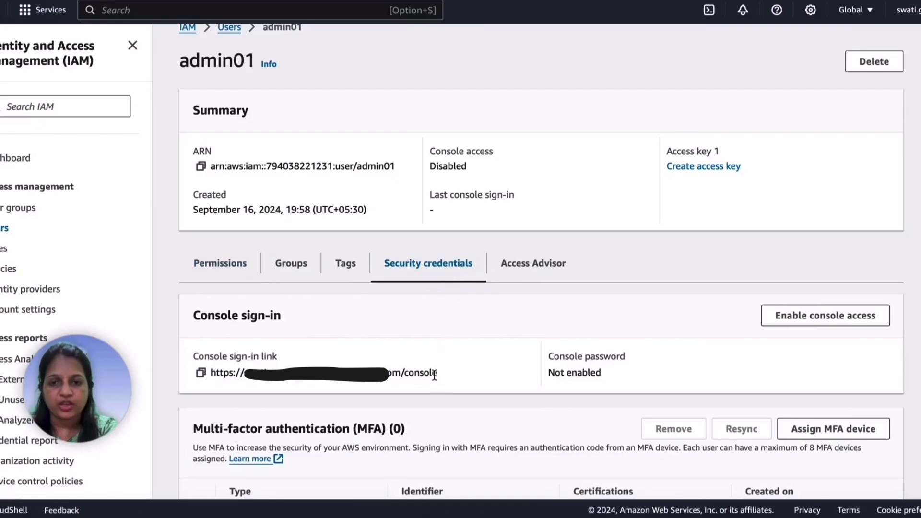
{"action": "scroll", "coordinate": [434, 374], "scroll_direction": "down", "scroll_amount": 9}
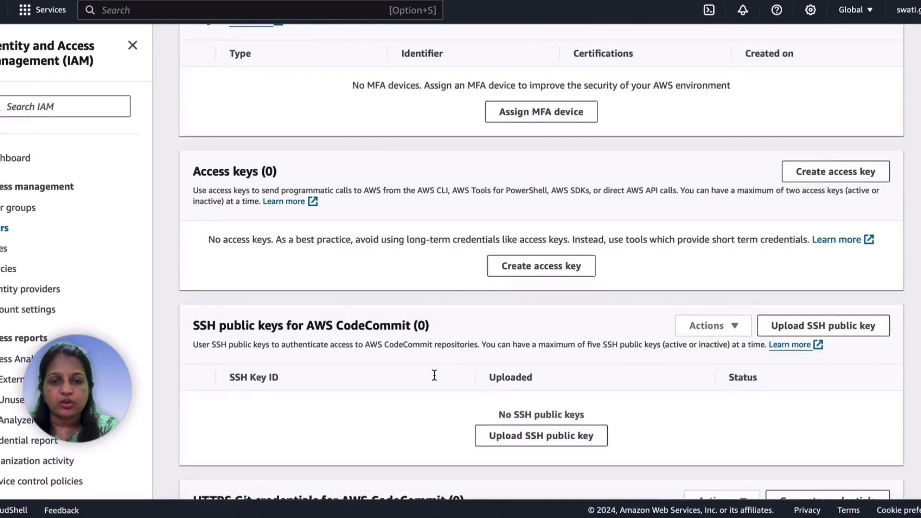
- Start an access key for the Command Line Interface (CLI) use case and acknowledge the recommended alternatives
{"action": "left_click", "coordinate": [550, 268]}
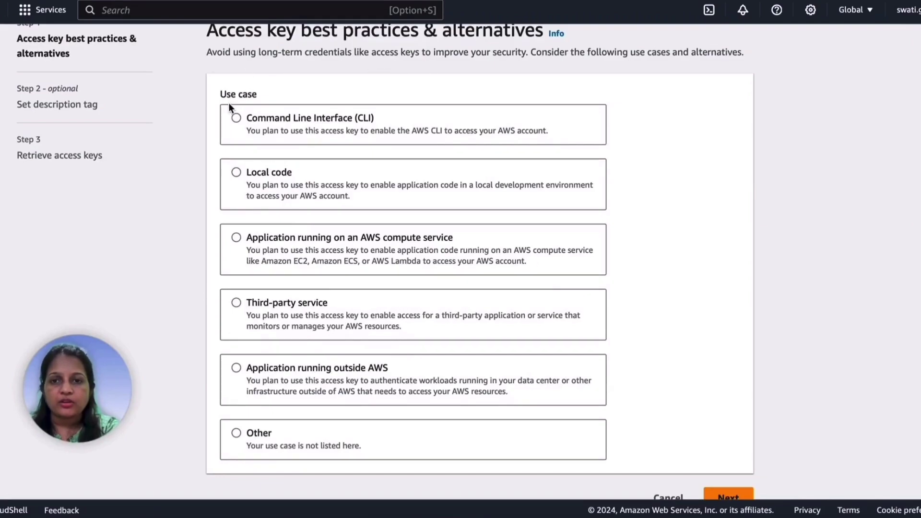
{"action": "left_click", "coordinate": [235, 119]}
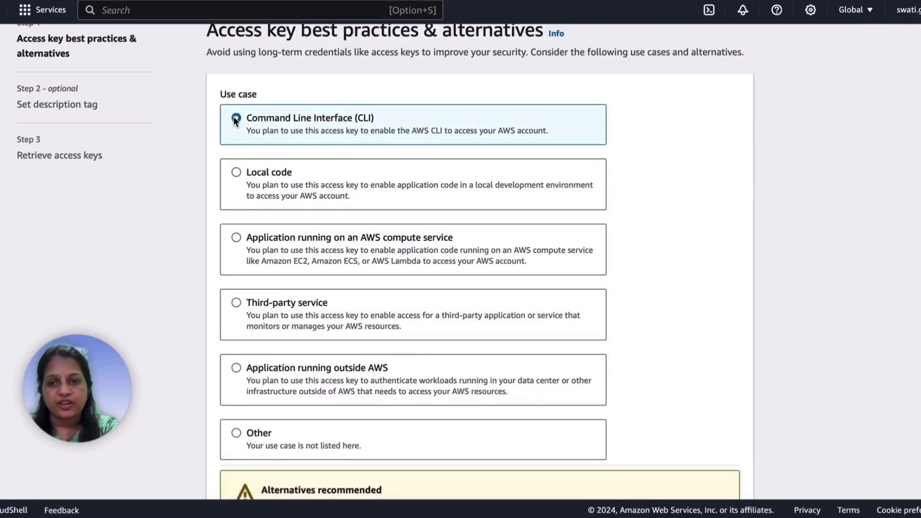
{"action": "scroll", "coordinate": [485, 279], "scroll_direction": "down", "scroll_amount": 4}
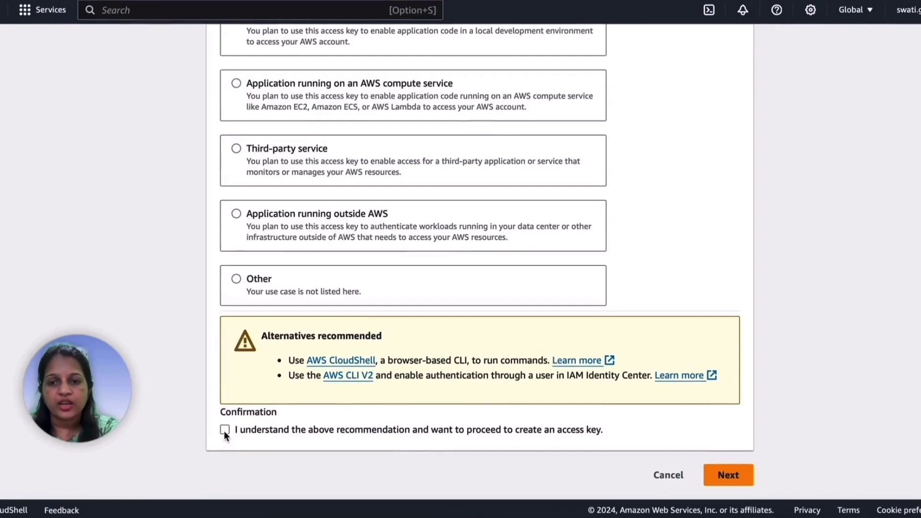
{"action": "left_click", "coordinate": [725, 476]}
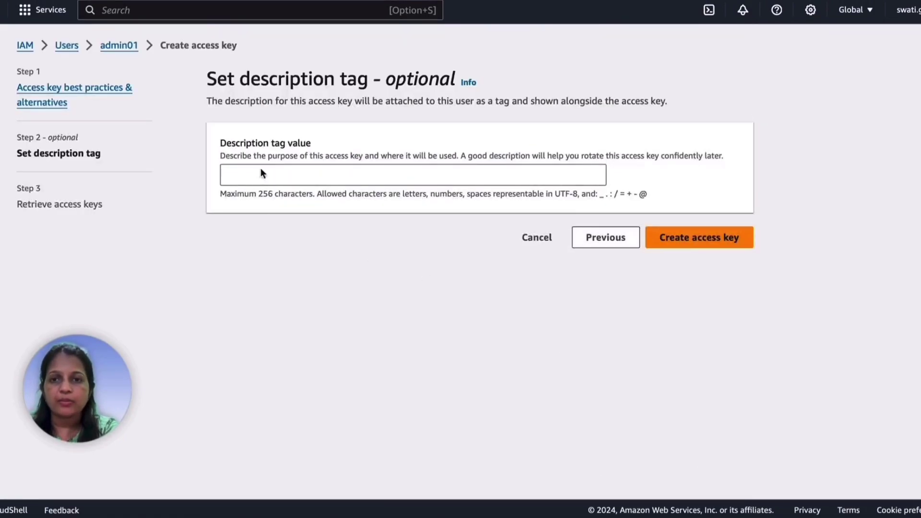
- Create the access key, download its .csv file and finish the wizard
{"action": "left_click", "coordinate": [288, 173]}
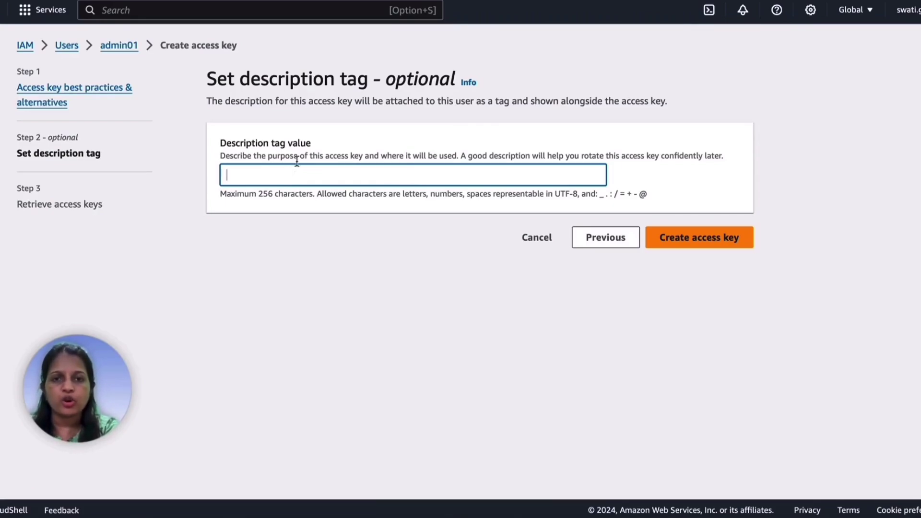
{"action": "left_click", "coordinate": [707, 241]}
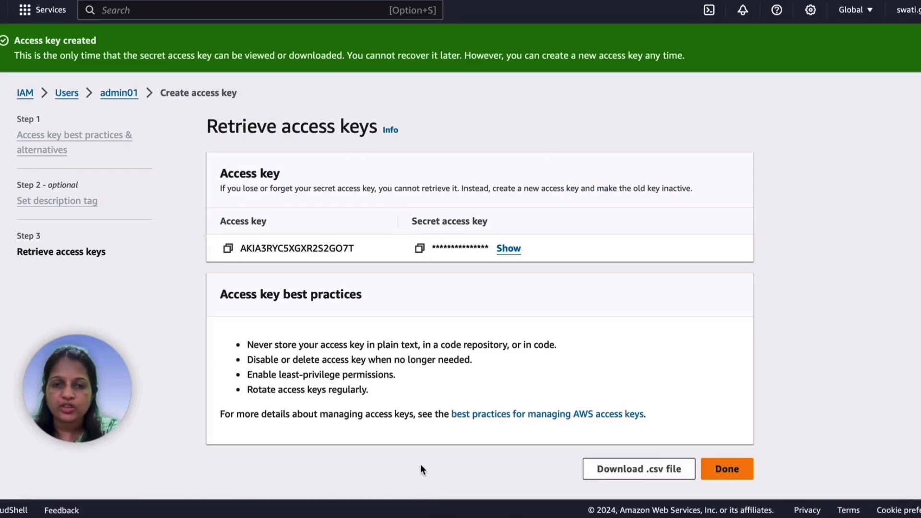
{"action": "left_click", "coordinate": [649, 467]}
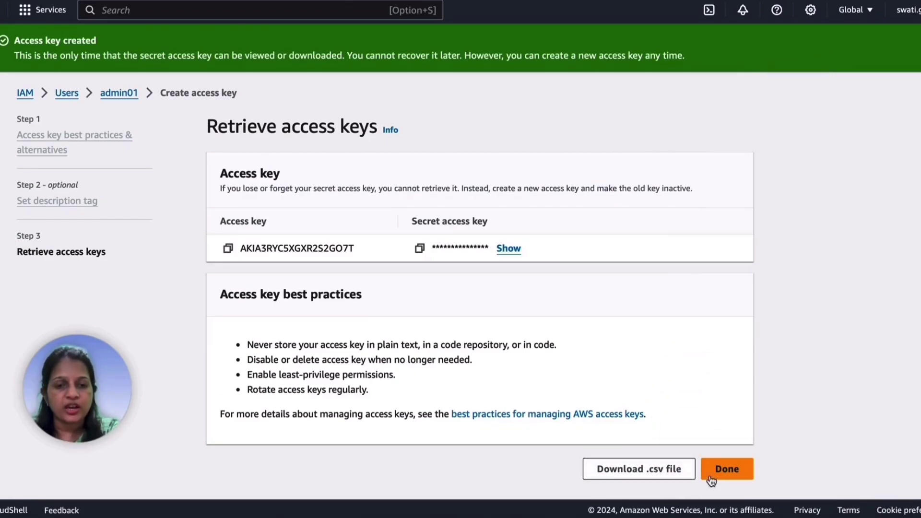
{"action": "left_click", "coordinate": [725, 468]}
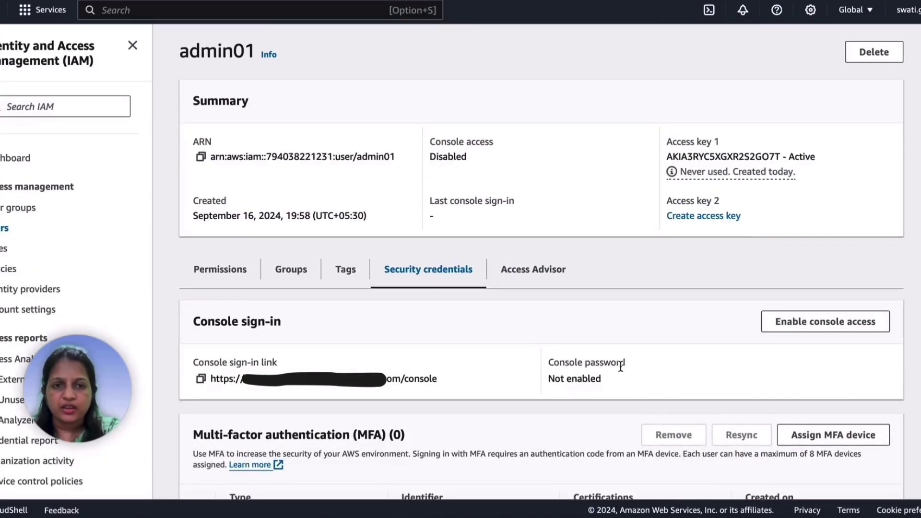
- Switch to iTerm, clear the terminal and install the AWS CLI with brew install awscli
{"action": "left_click", "coordinate": [704, 514]}
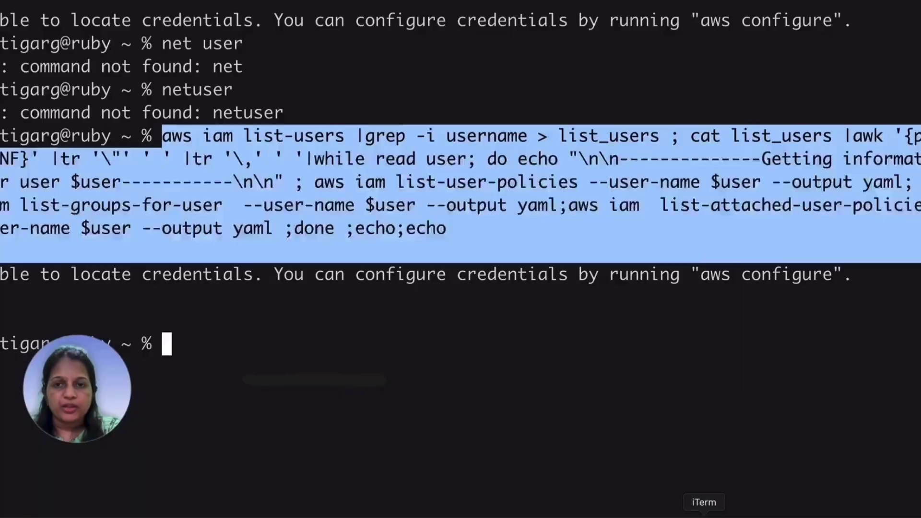
{"action": "key", "text": "super+k"}
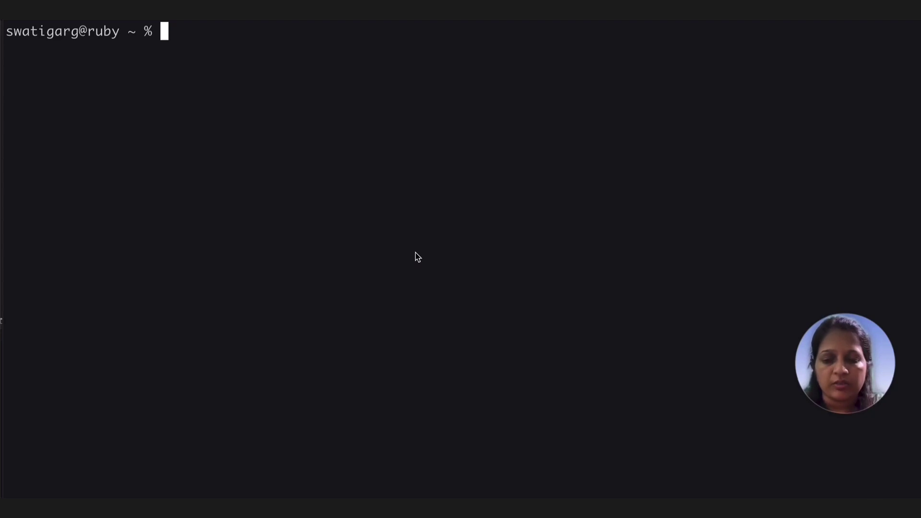
{"action": "type", "text": "brew "}
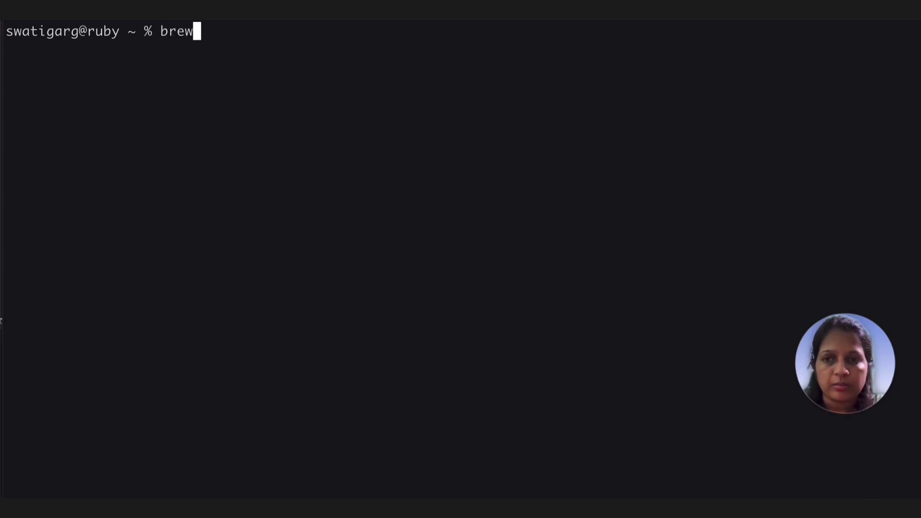
{"action": "type", "text": "inst"}
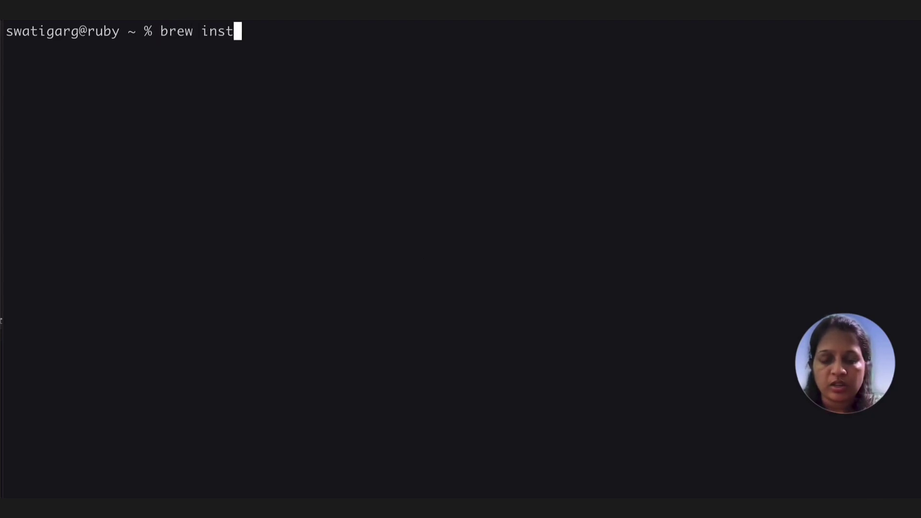
{"action": "type", "text": "all awscli"}
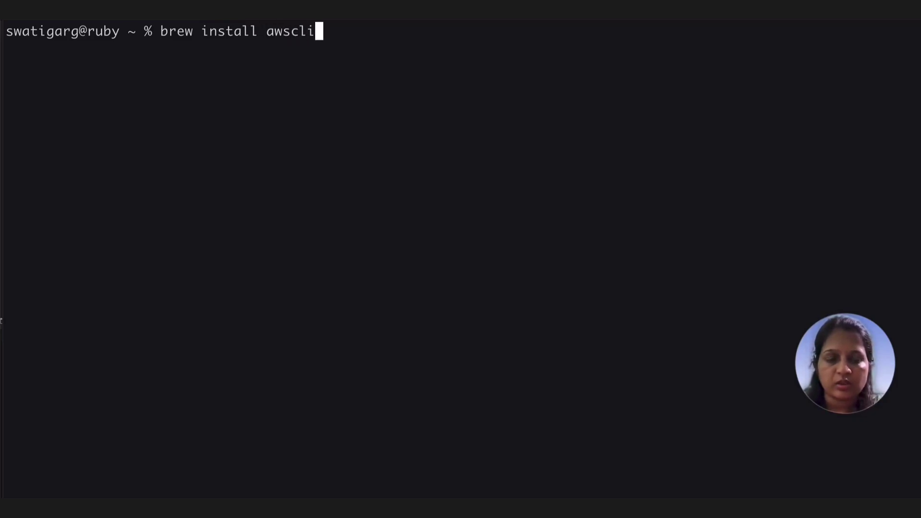
{"action": "key", "text": "Return"}
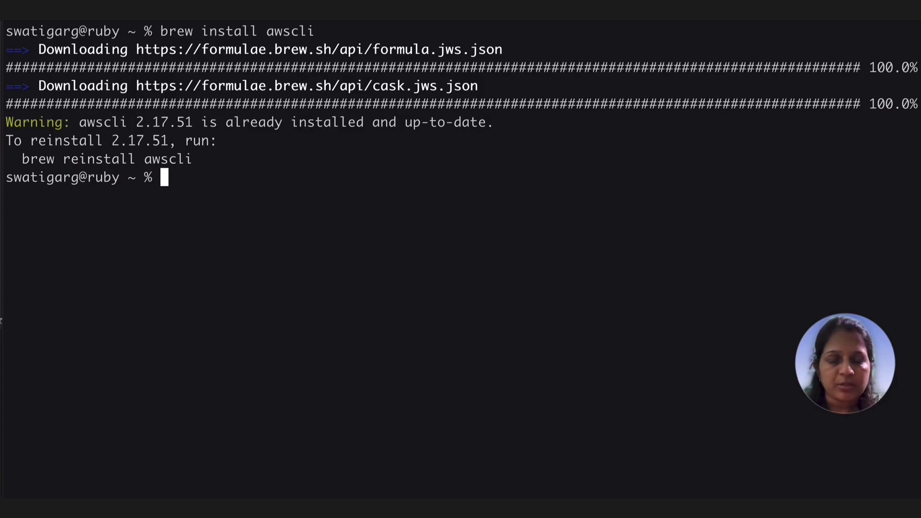
- Run aws configure and enter the access key ID copied from the admin01_accessKeys spreadsheet
{"action": "type", "text": "aws c"}
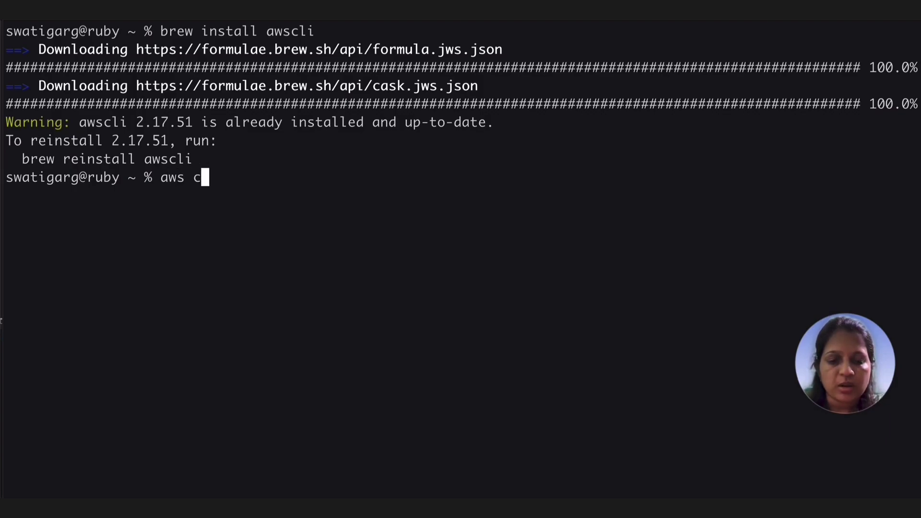
{"action": "type", "text": "onfigure"}
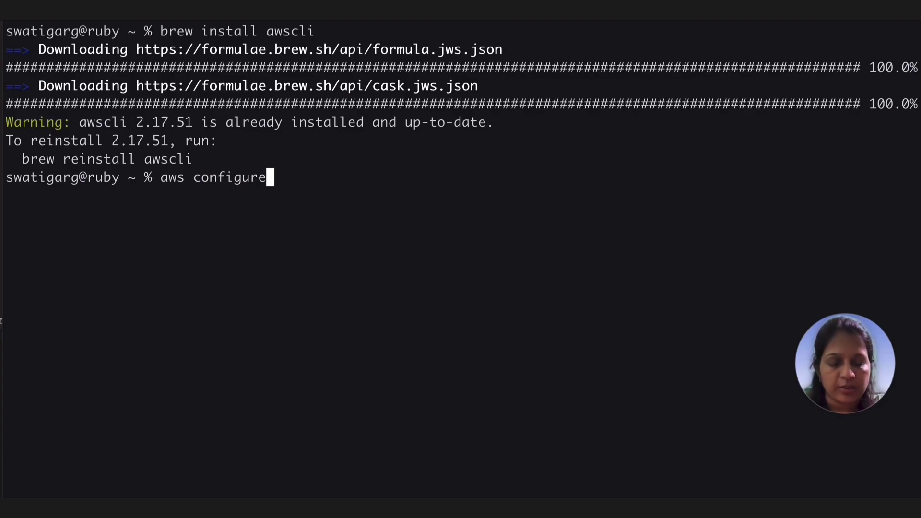
{"action": "key", "text": "Return"}
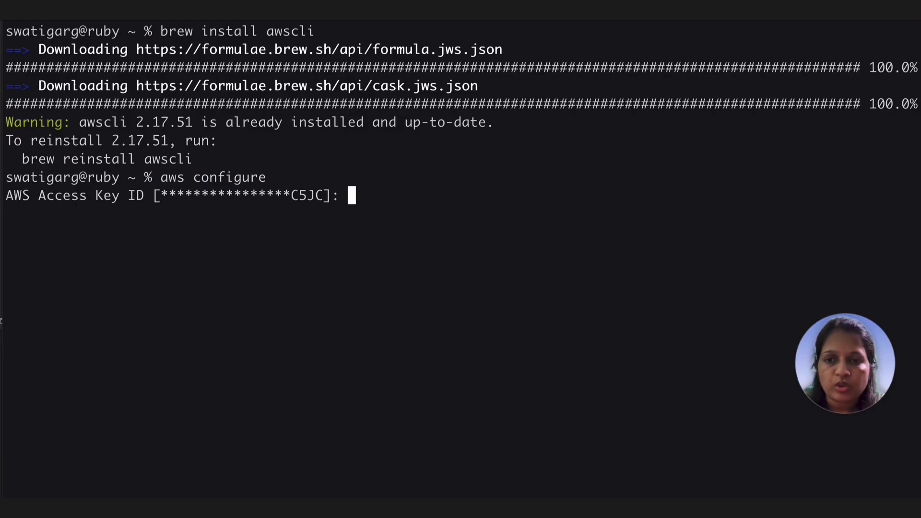
{"action": "key", "text": "super+Tab"}
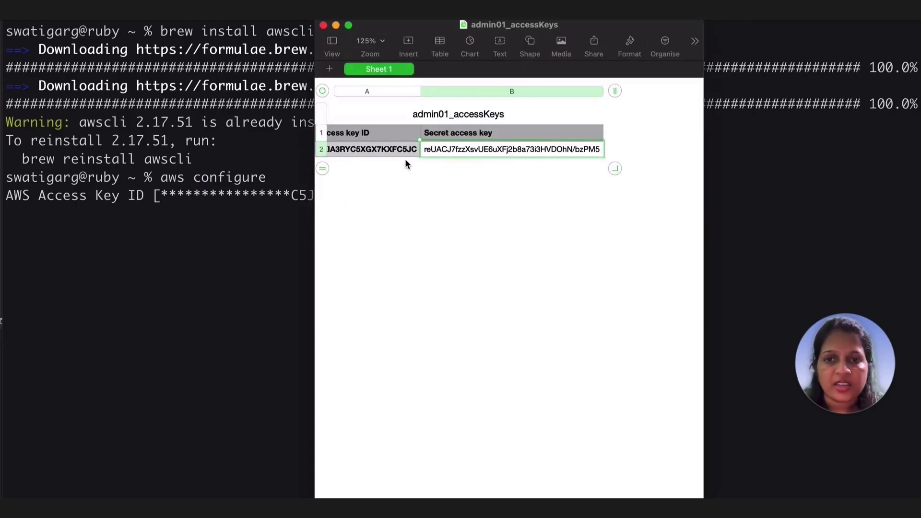
{"action": "left_click", "coordinate": [366, 153]}
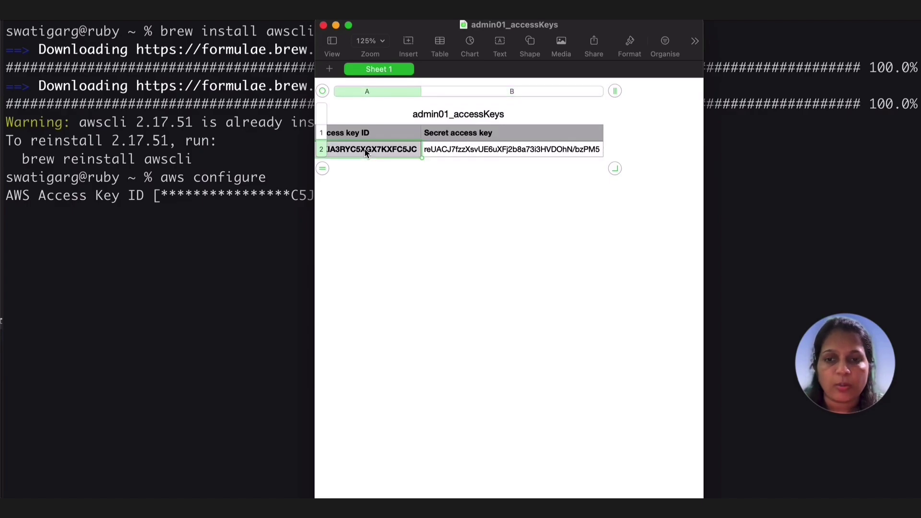
{"action": "left_click", "coordinate": [276, 226]}
{"action": "key", "text": "super+v"}
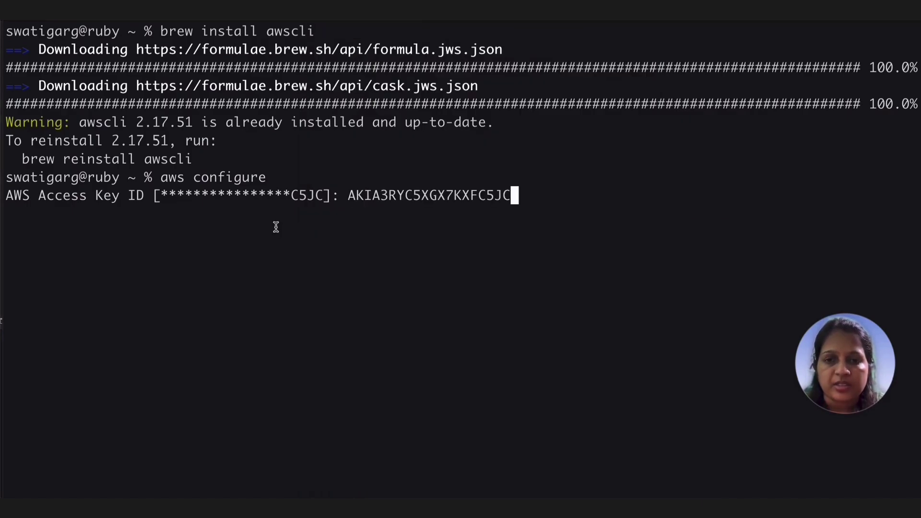
{"action": "key", "text": "Return"}
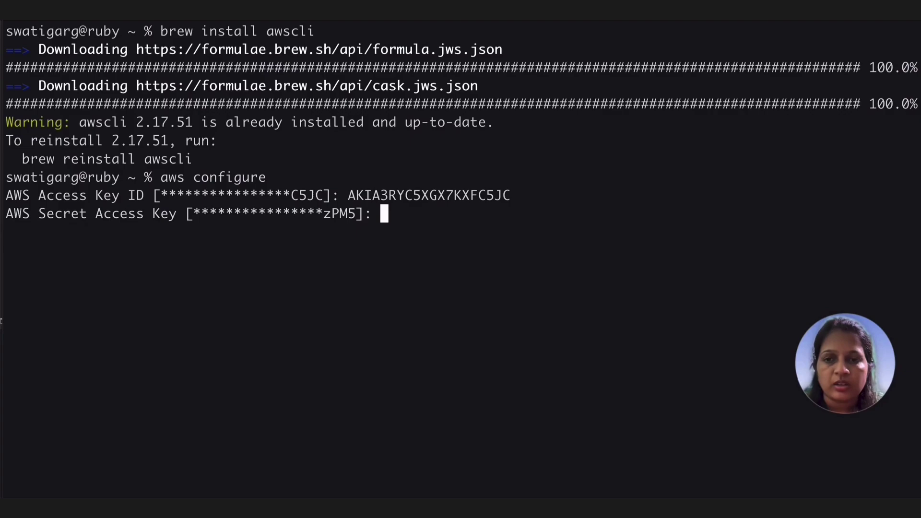
- Copy the secret access key from the admin01_accessKeys spreadsheet and enter it at the AWS Secret Access Key prompt
{"action": "key", "text": "super+Tab"}
{"action": "left_click", "coordinate": [488, 152]}
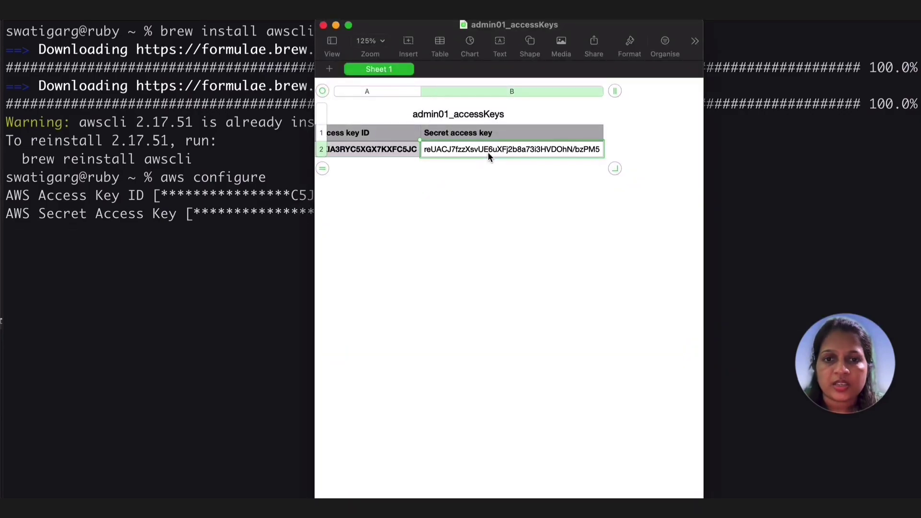
{"action": "left_click", "coordinate": [196, 342]}
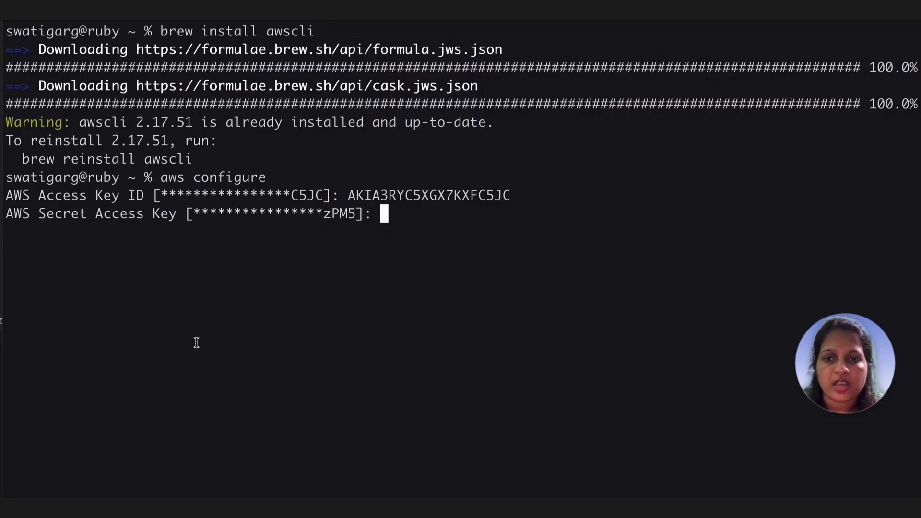
{"action": "key", "text": "super+v"}
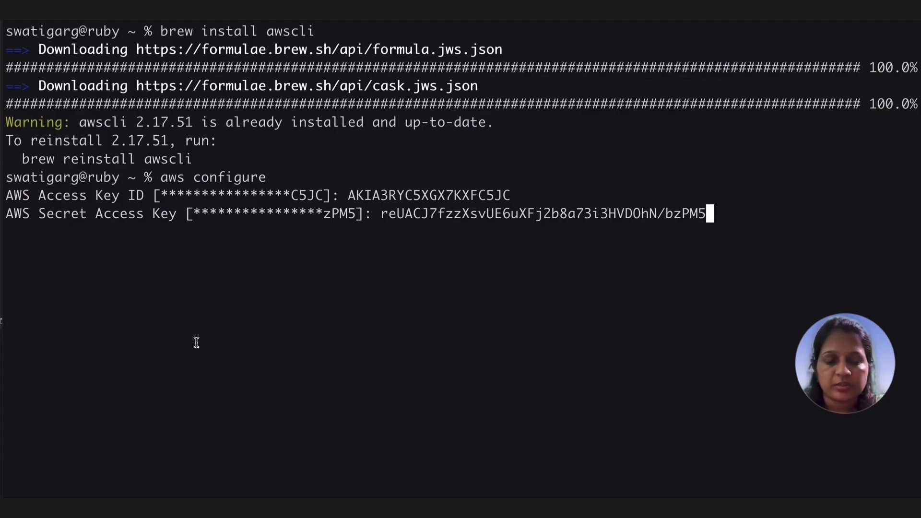
{"action": "key", "text": "Return"}
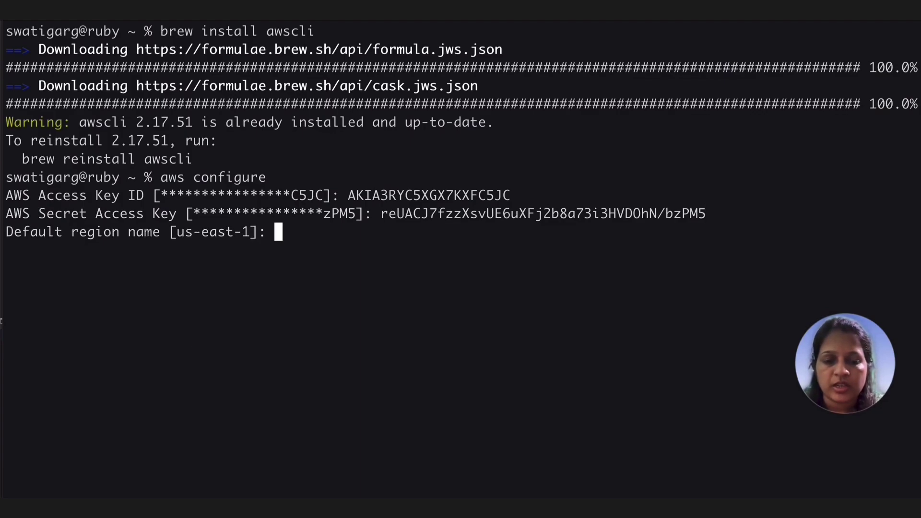
- Accept the default region us-east-1 and set the default output format to json
{"action": "key", "text": "Return"}
{"action": "type", "text": "json]: json"}
{"action": "key", "text": "Return"}
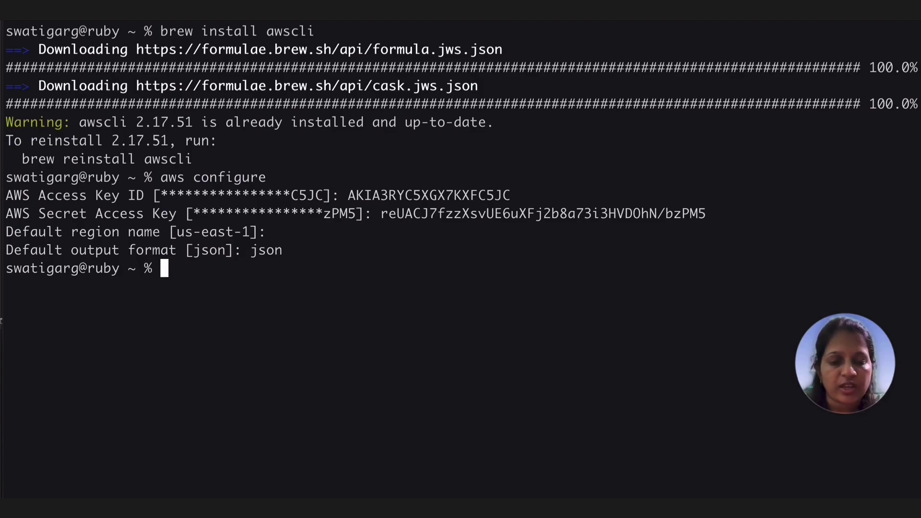
- Change to the ~/.aws/ directory and list its files
{"action": "type", "text": "cd "}
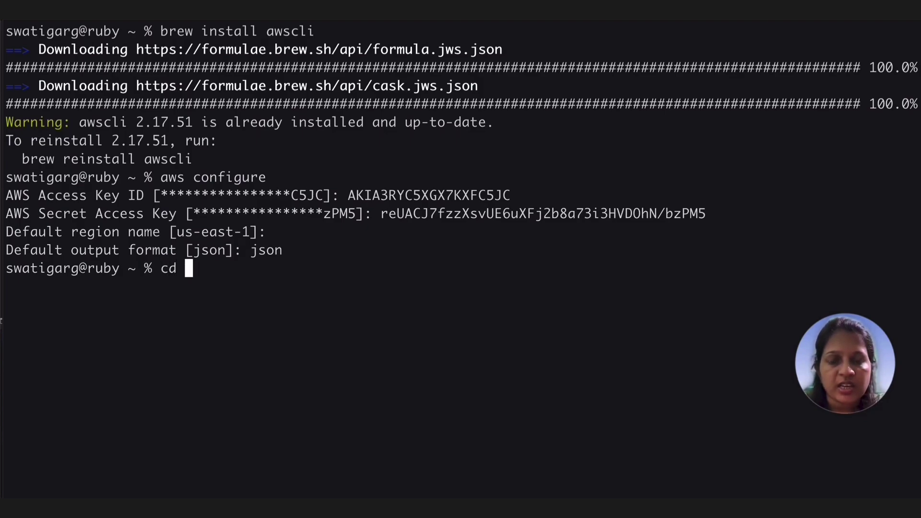
{"action": "type", "text": "~"}
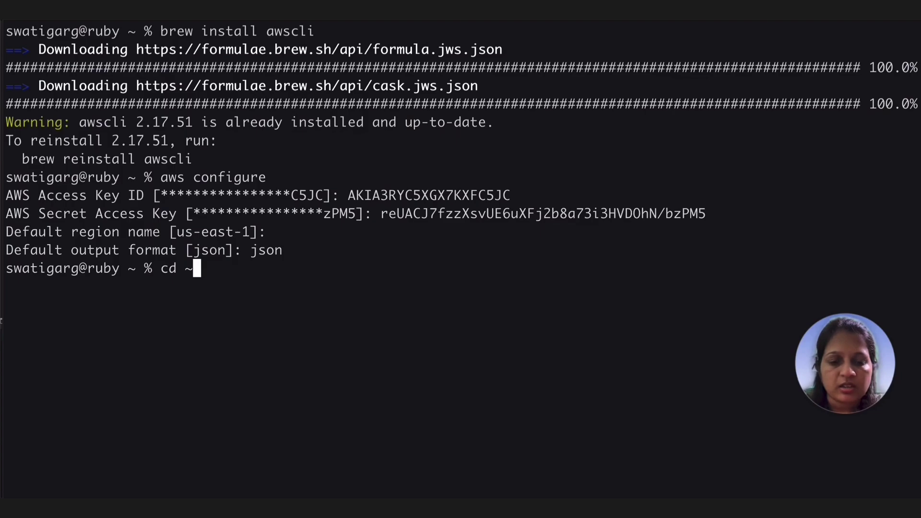
{"action": "type", "text": "/."}
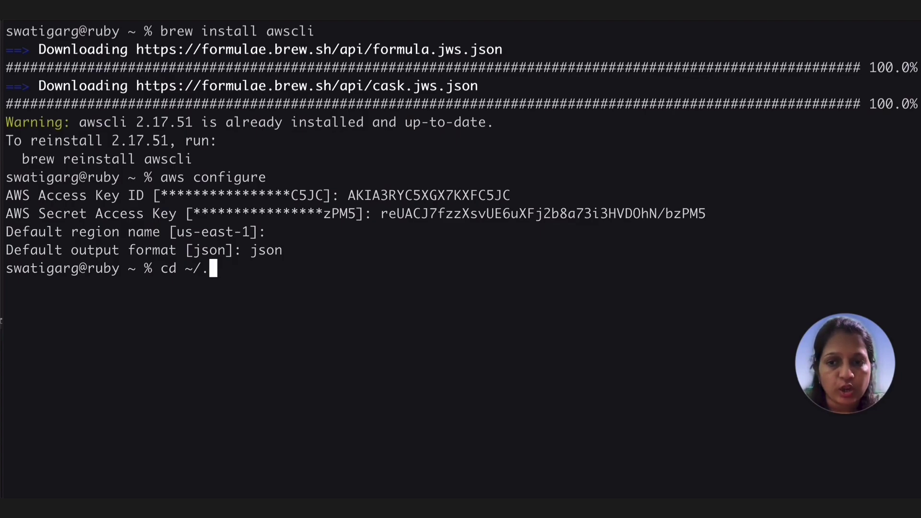
{"action": "type", "text": "aws/"}
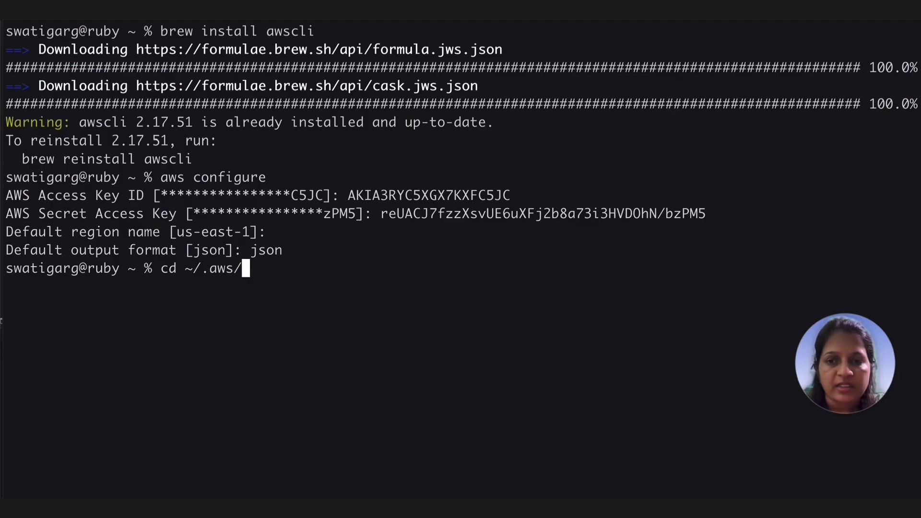
{"action": "key", "text": "Return"}
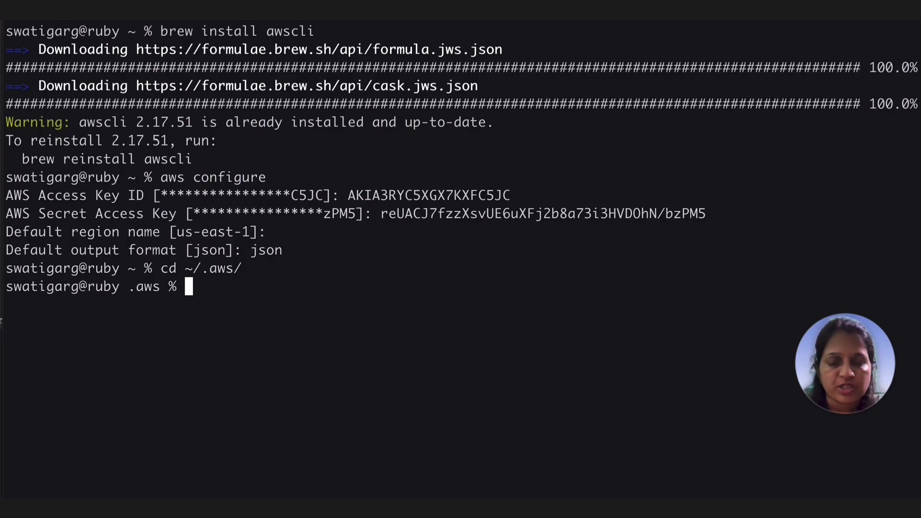
{"action": "type", "text": "ls"}
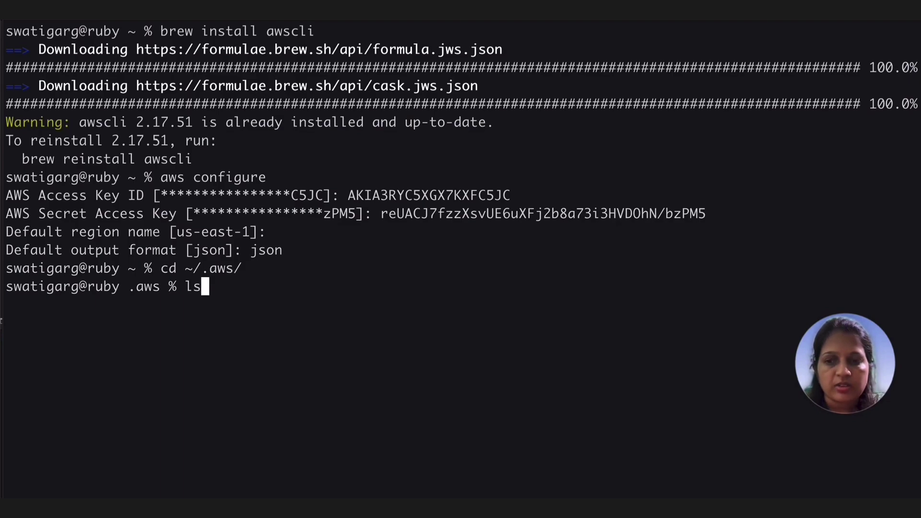
{"action": "key", "text": "Return"}
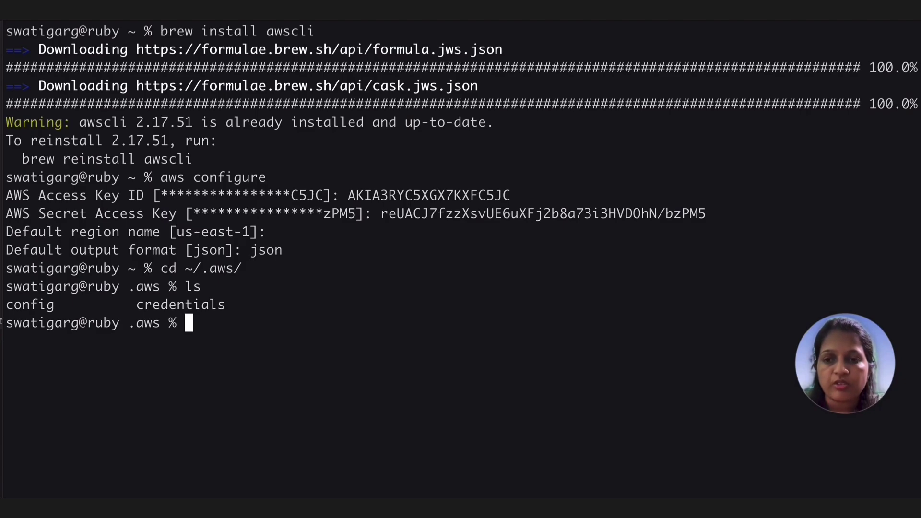
- Print the contents of the config file with cat
{"action": "type", "text": "cat"}
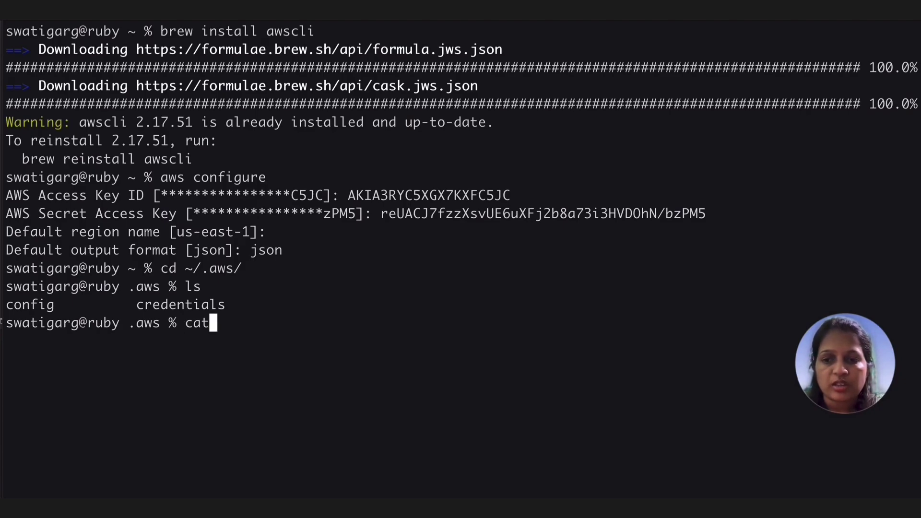
{"action": "type", "text": " config"}
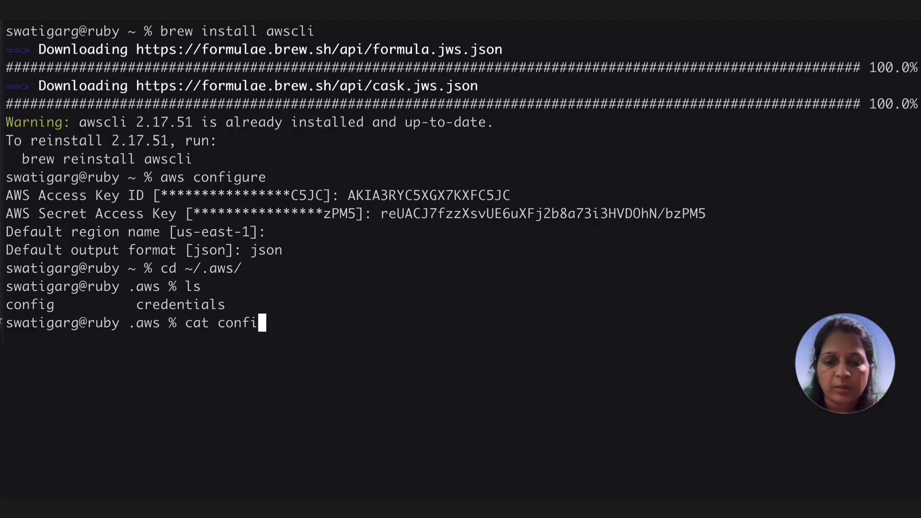
{"action": "key", "text": "Return"}
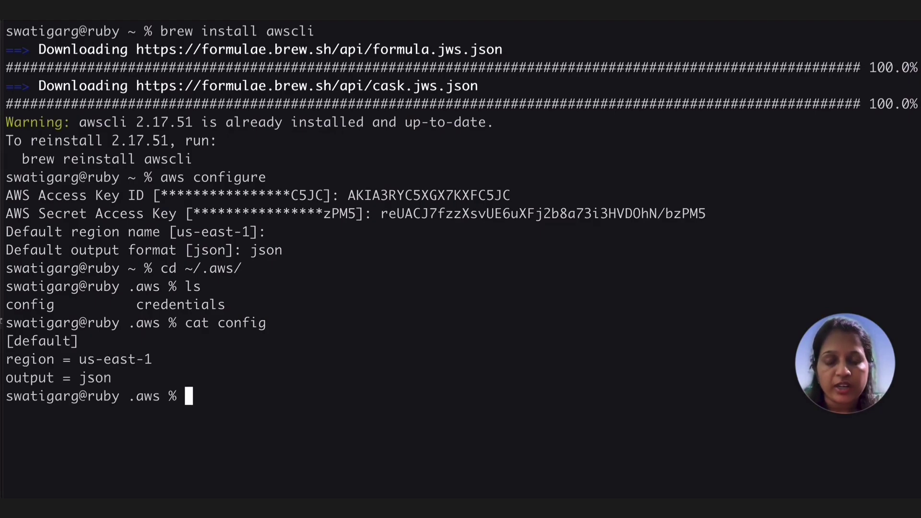
- Try to change into credentials as a directory with cd
{"action": "type", "text": "cd "}
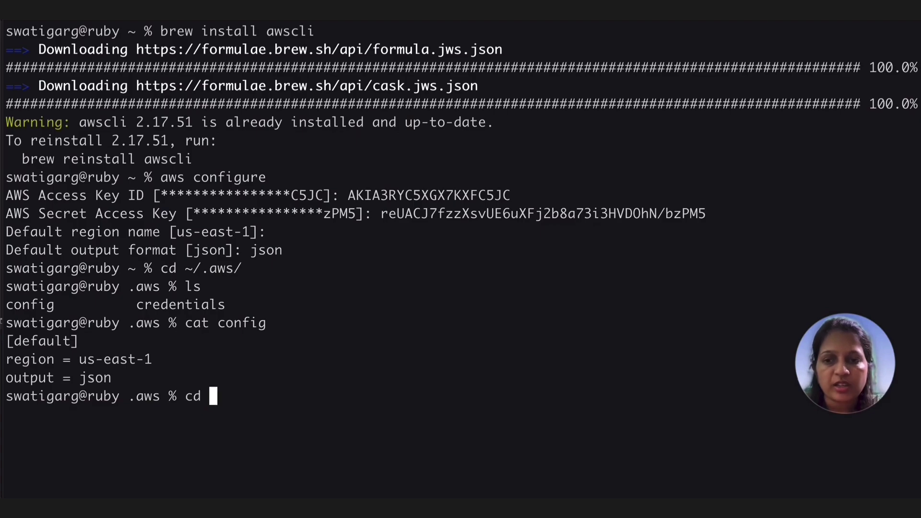
{"action": "type", "text": "credentials"}
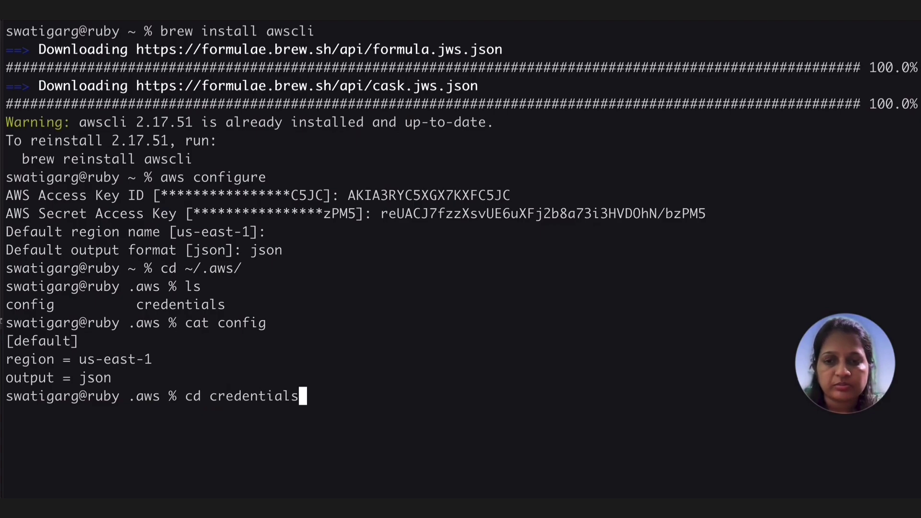
{"action": "key", "text": "Return"}
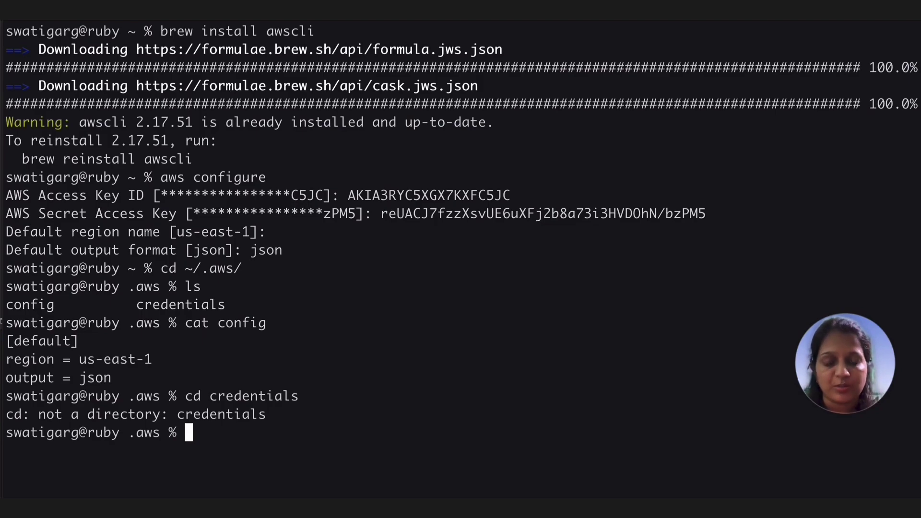
- Print the contents of the credentials file with cat
{"action": "type", "text": "cat ctr"}
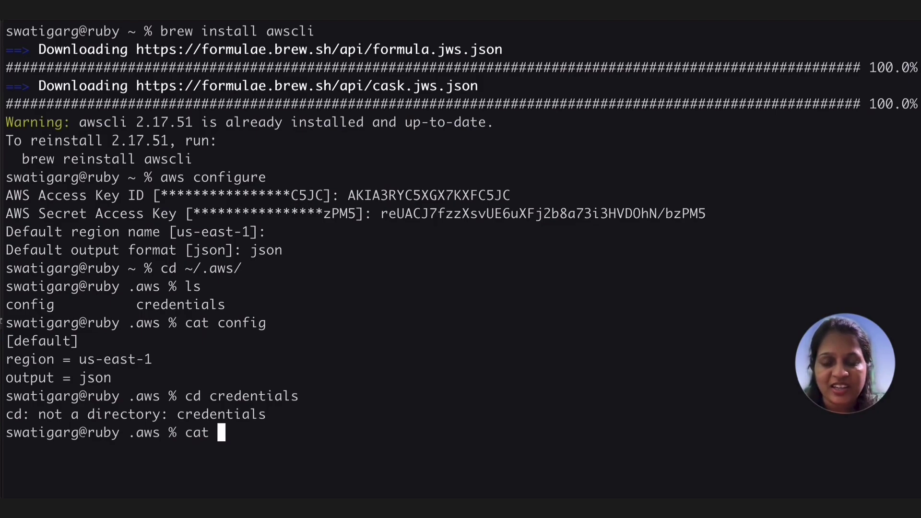
{"action": "key", "text": "BackSpace"}
{"action": "key", "text": "BackSpace"}
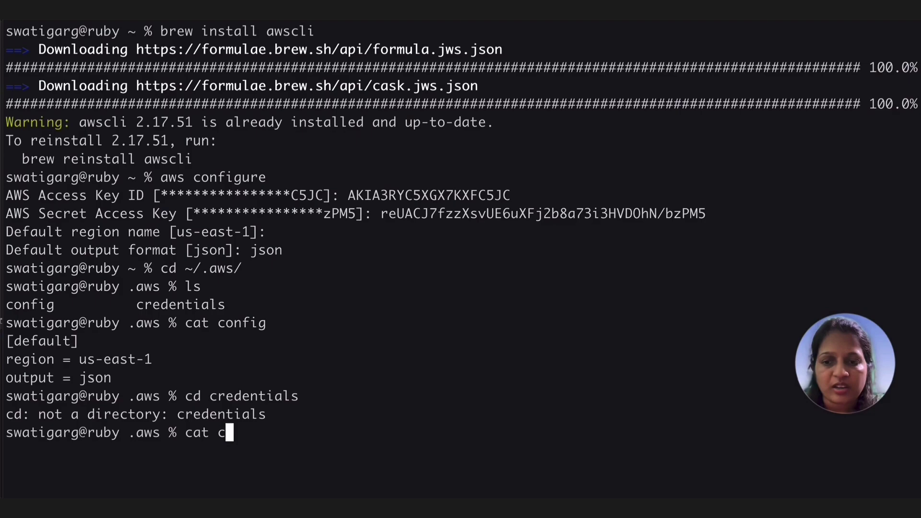
{"action": "type", "text": "reden"}
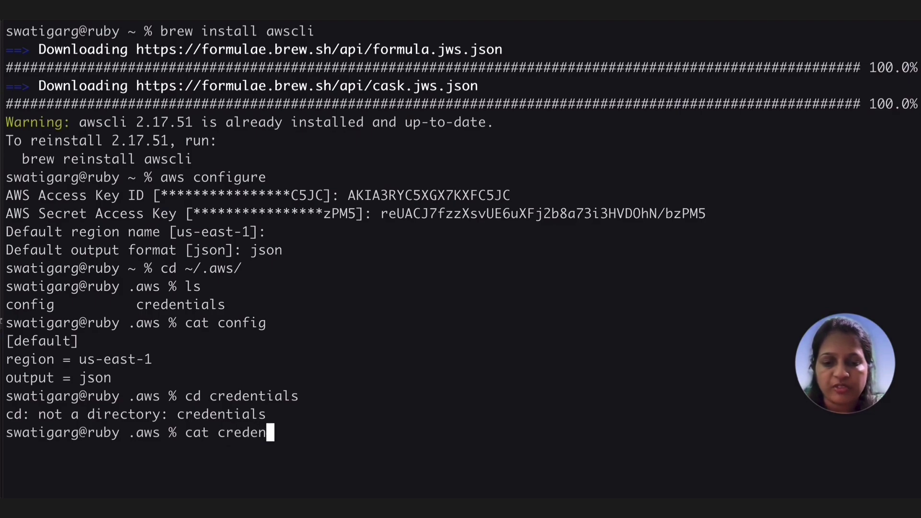
{"action": "type", "text": "tail"}
{"action": "key", "text": "BackSpace"}
{"action": "key", "text": "BackSpace"}
{"action": "key", "text": "BackSpace"}
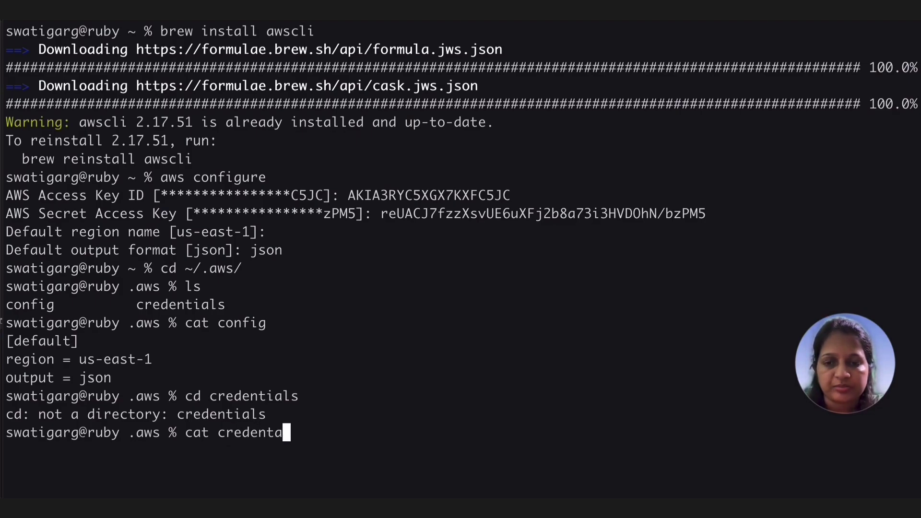
{"action": "type", "text": "ials"}
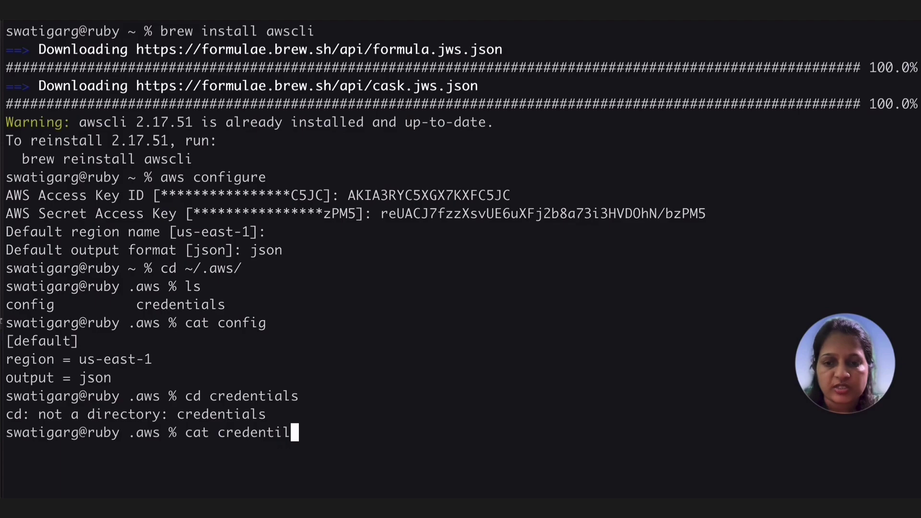
{"action": "key", "text": "Return"}
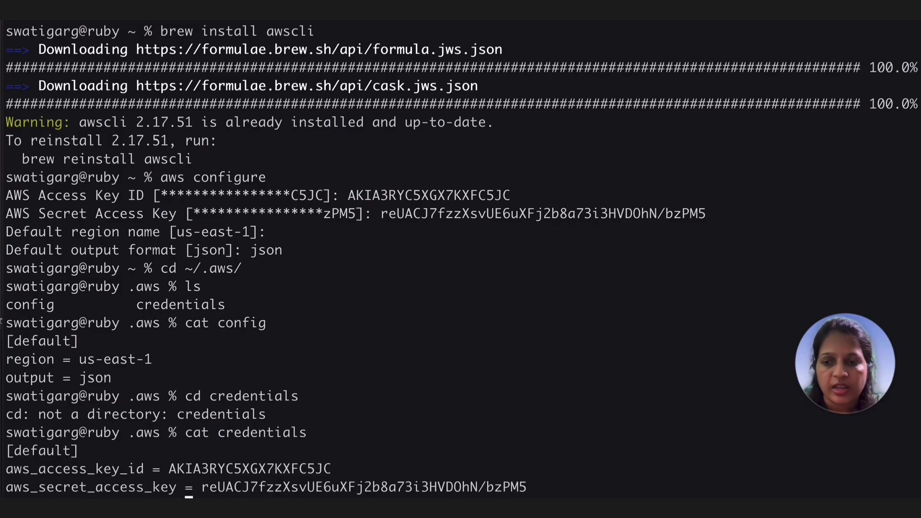